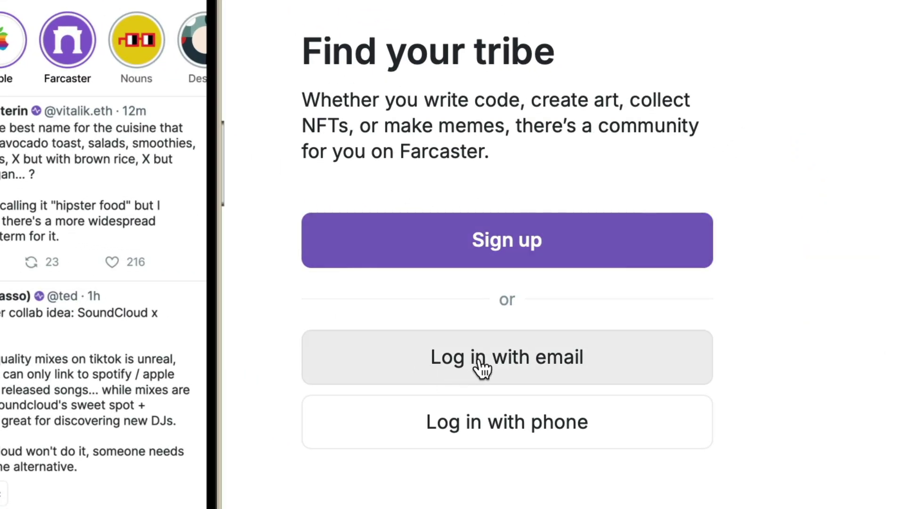
Sign up from the 'Find your tribe' welcome page and reach the signed-in Home feed.
left_click(534, 242)
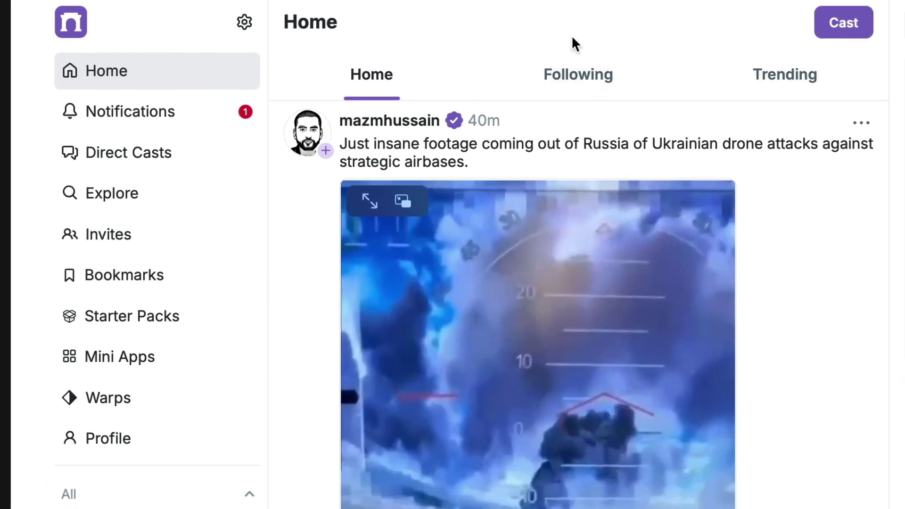
Skim down the Home feed casts, then open a blank compose window for a new cast.
scroll(829, 283, "down", 5)
scroll(829, 283, "down", 2)
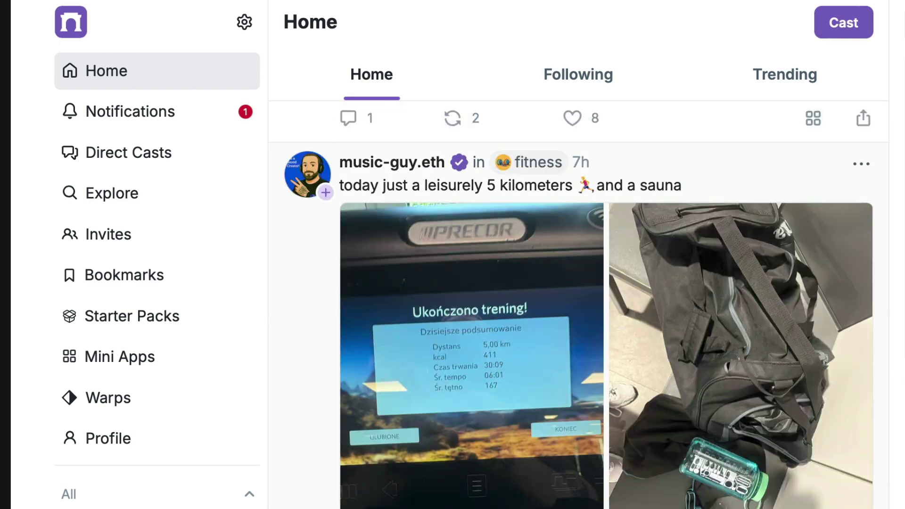
scroll(828, 283, "down", 5)
scroll(605, 500, "down", 5)
scroll(605, 500, "down", 5)
scroll(601, 463, "down", 10)
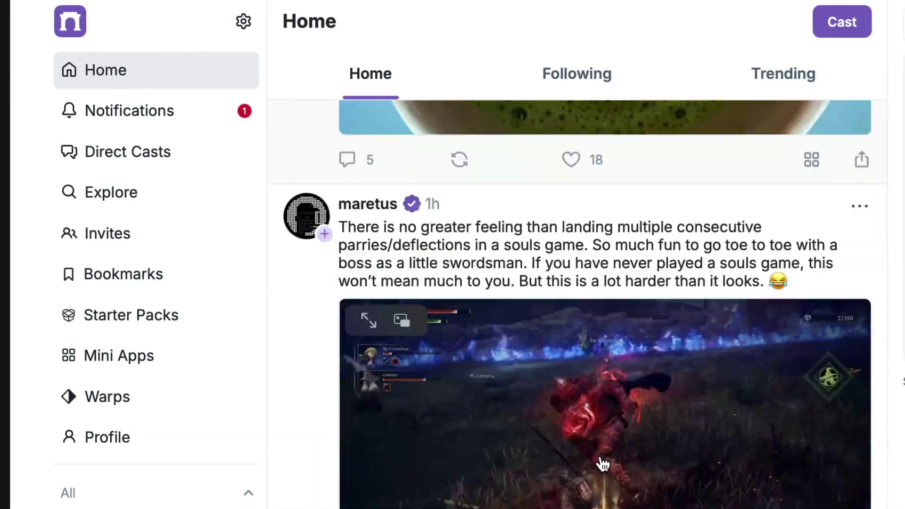
scroll(601, 463, "down", 8)
scroll(654, 430, "down", 7)
scroll(654, 429, "down", 2)
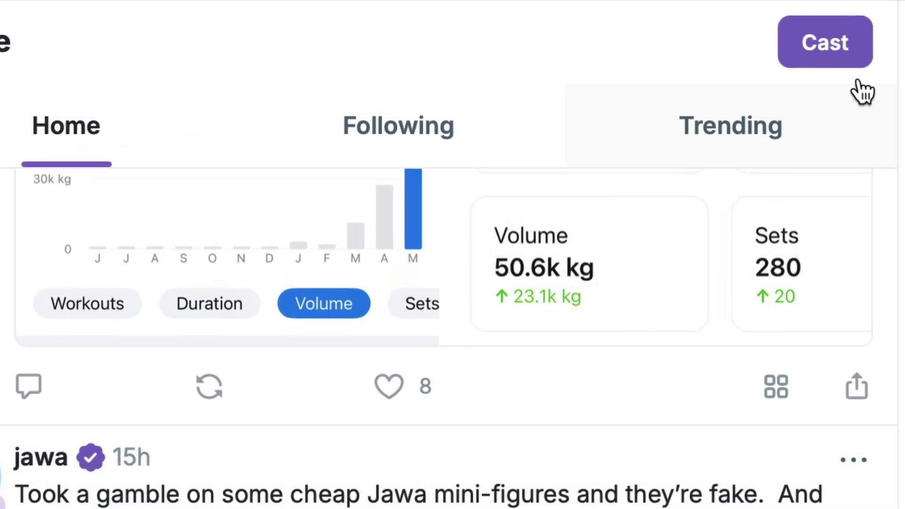
left_click(813, 39)
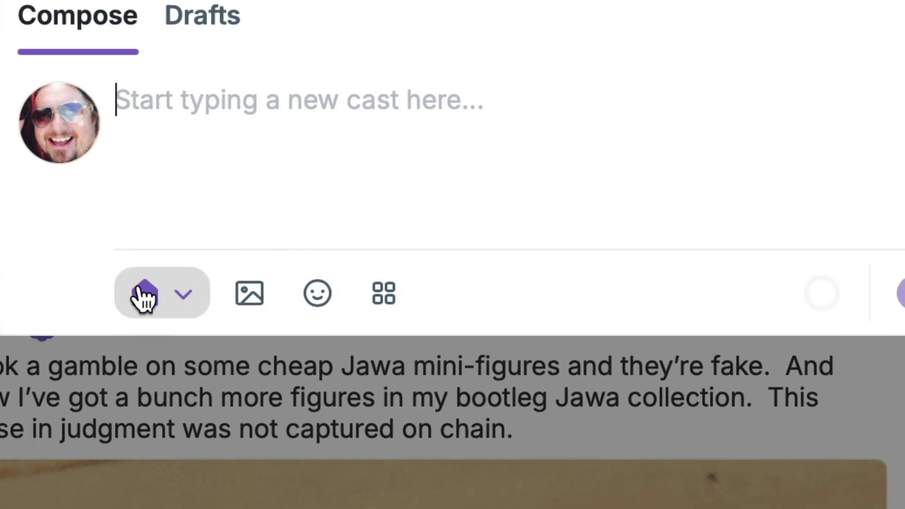
Switch the draft cast's channel from marketing to fitness by searching 'fitness'.
left_click(188, 294)
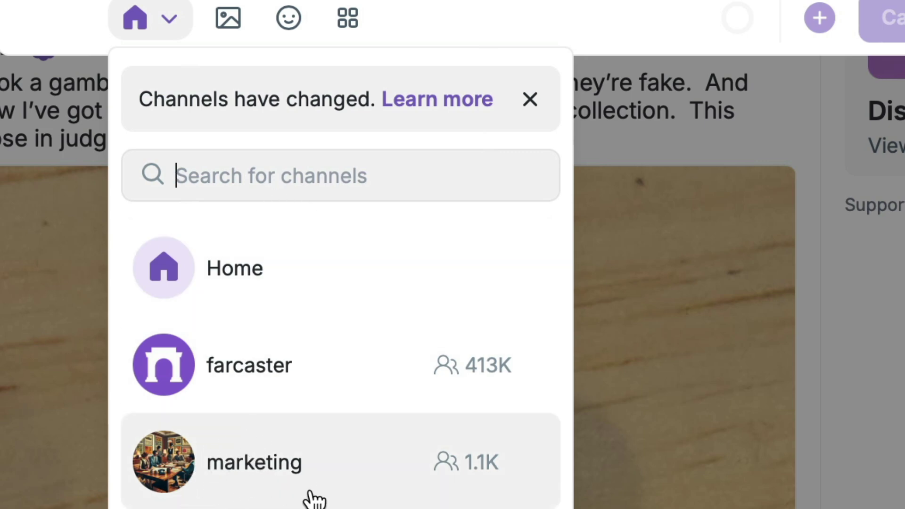
left_click(270, 477)
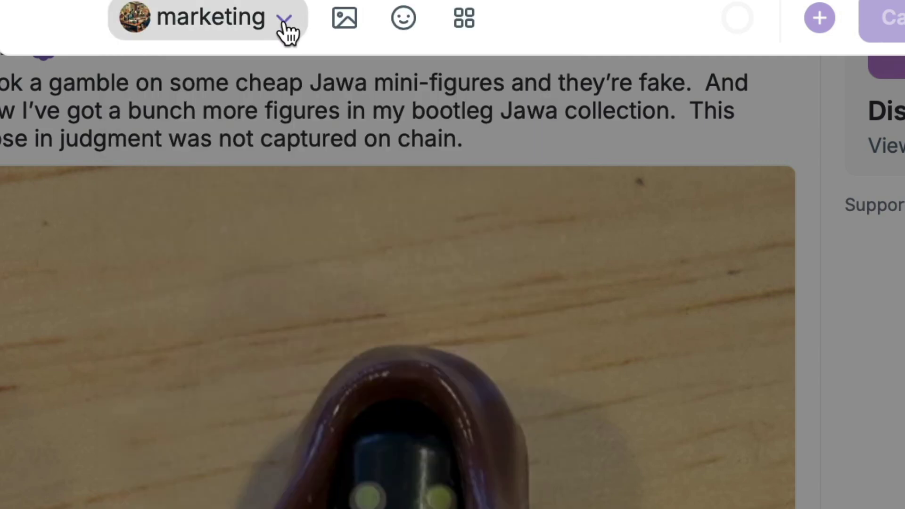
left_click(270, 37)
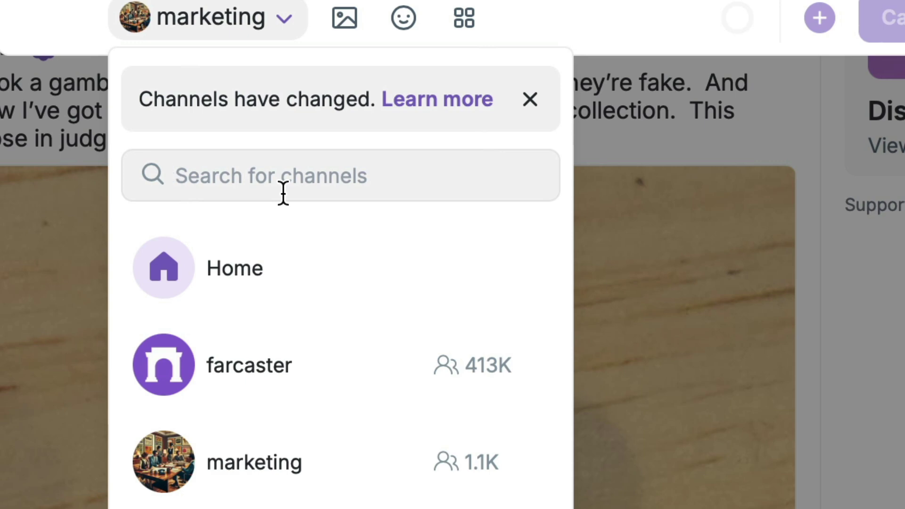
type("fitness")
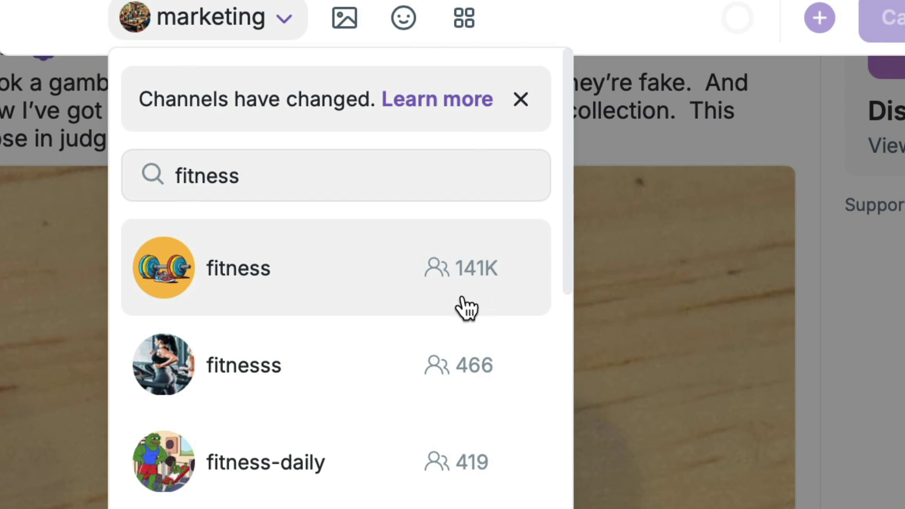
left_click(466, 309)
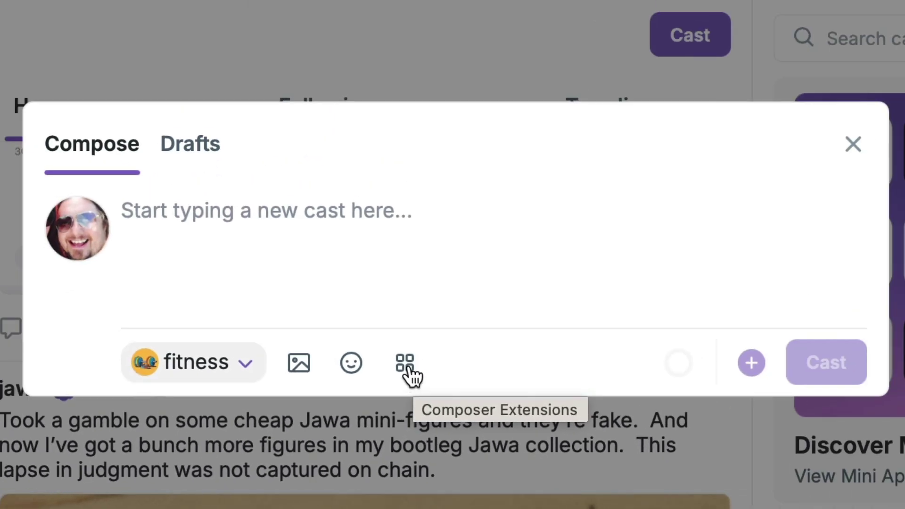
Browse the Composer Extensions catalogue of cast actions like Poll, RSS and Form, then return Home.
left_click(394, 261)
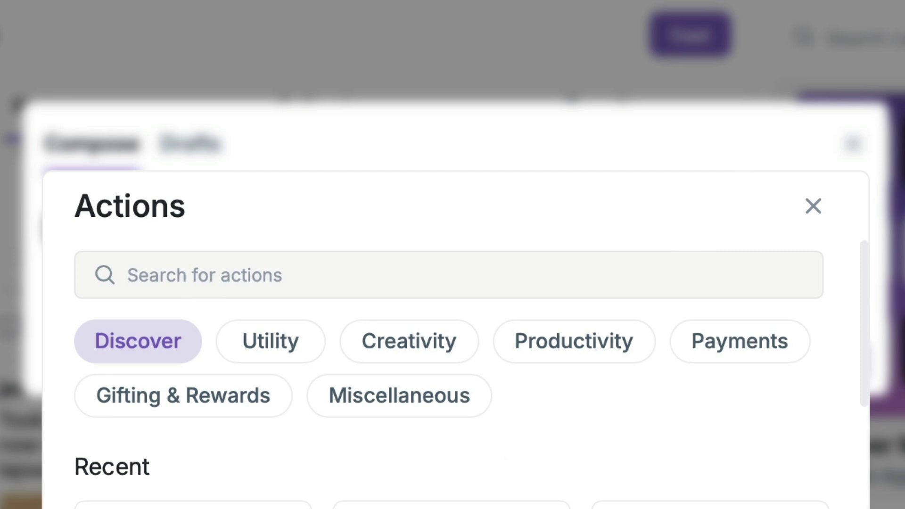
scroll(452, 339, "down", 5)
scroll(453, 340, "down", 3)
scroll(453, 339, "down", 3)
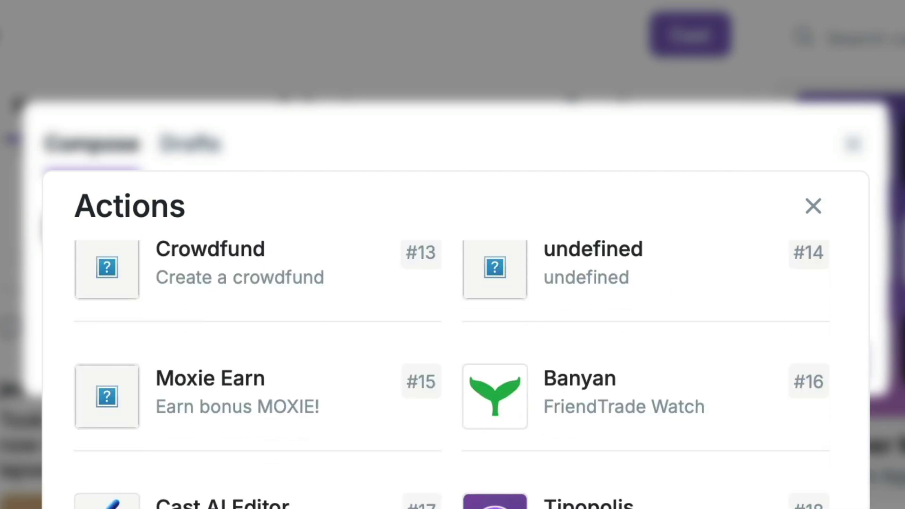
scroll(453, 340, "down", 10)
scroll(453, 339, "down", 5)
scroll(453, 339, "down", 8)
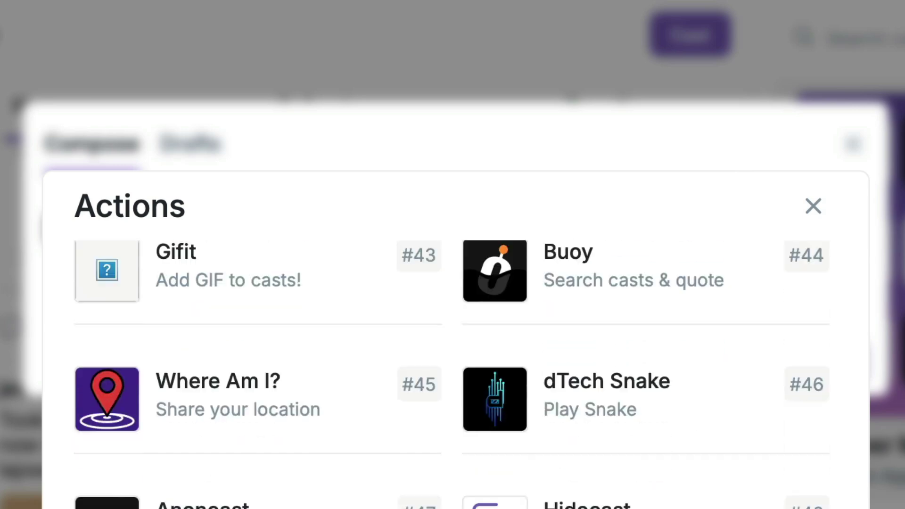
scroll(453, 339, "down", 8)
scroll(453, 340, "up", 5)
scroll(453, 340, "up", 5)
scroll(452, 339, "up", 10)
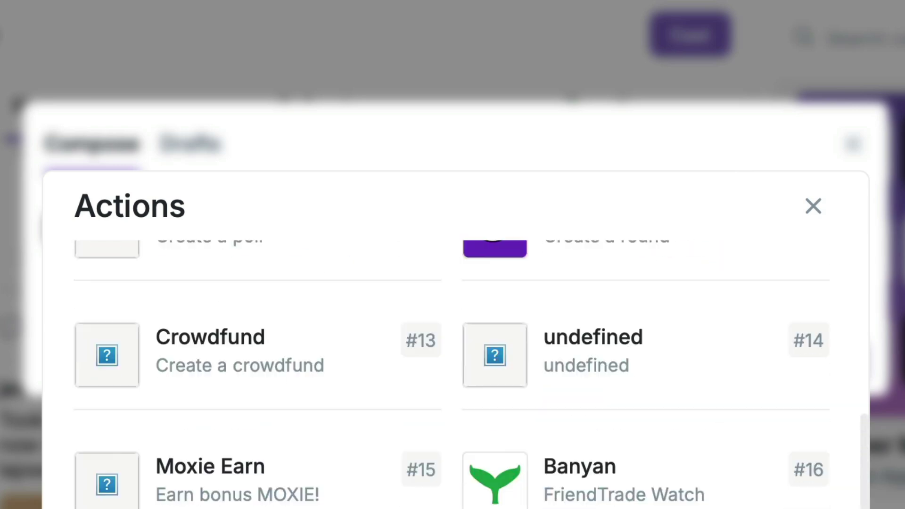
scroll(453, 339, "up", 8)
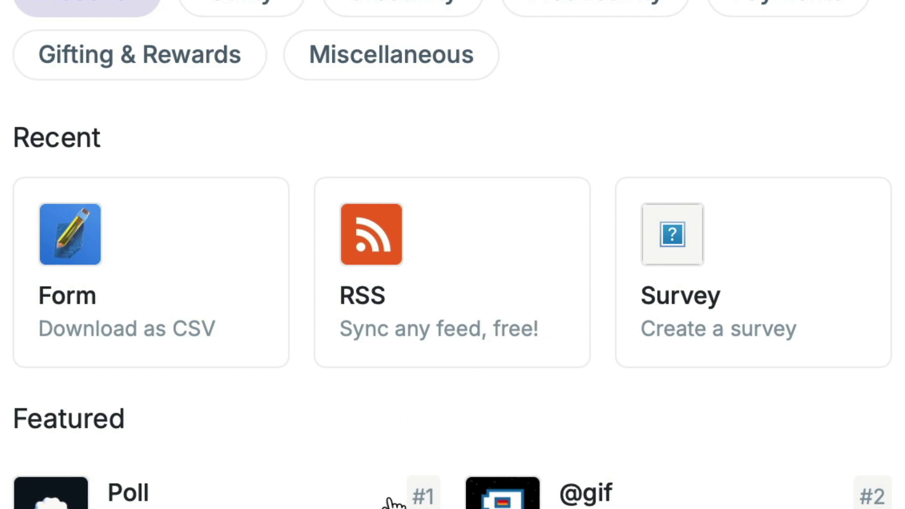
scroll(394, 504, "down", 10)
scroll(391, 504, "down", 10)
scroll(391, 505, "down", 10)
scroll(405, 471, "down", 10)
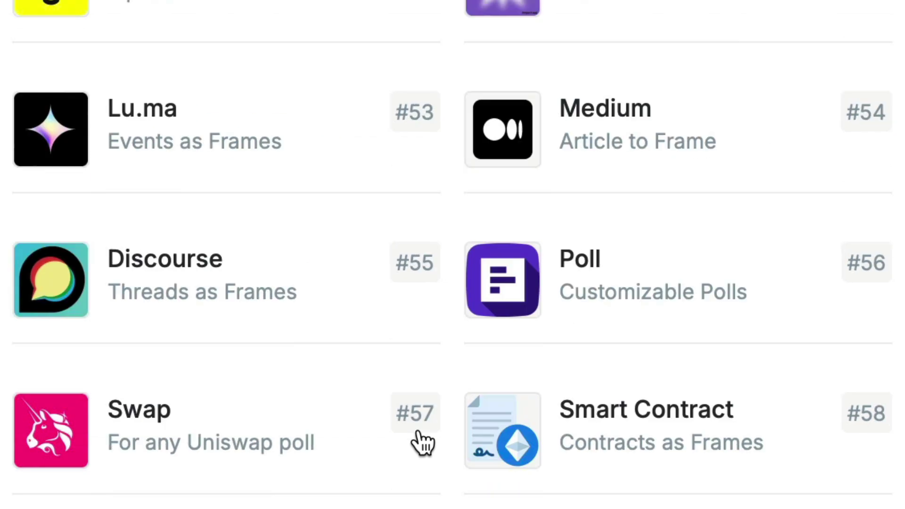
scroll(425, 401, "down", 10)
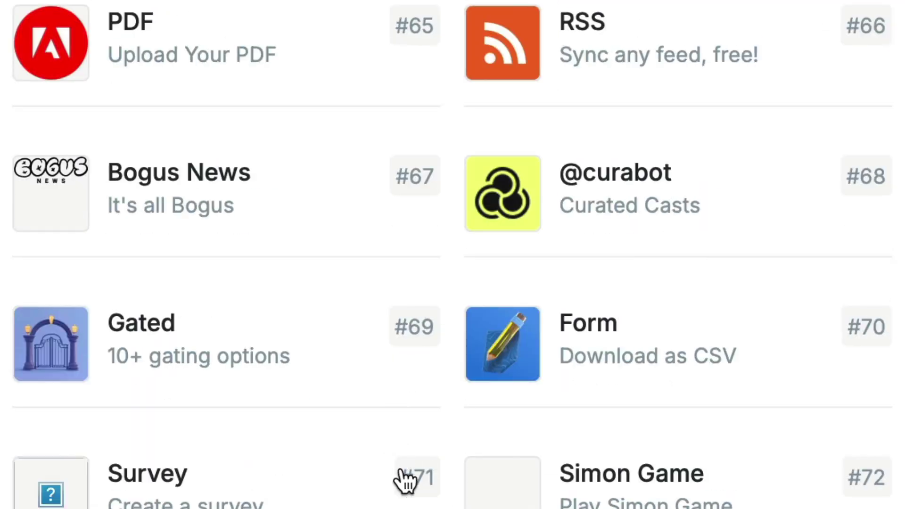
scroll(405, 481, "up", 5)
scroll(406, 481, "up", 10)
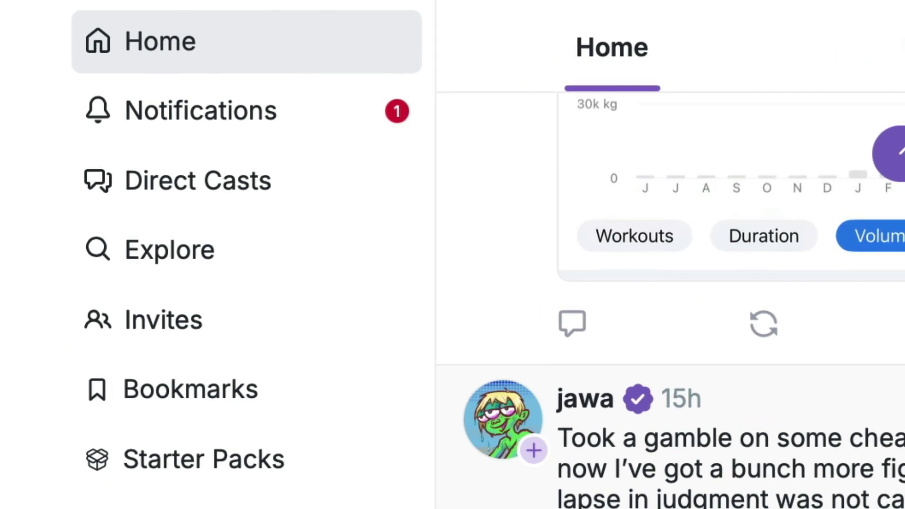
Go to the Explore page and look through the suggested users list.
left_click(170, 263)
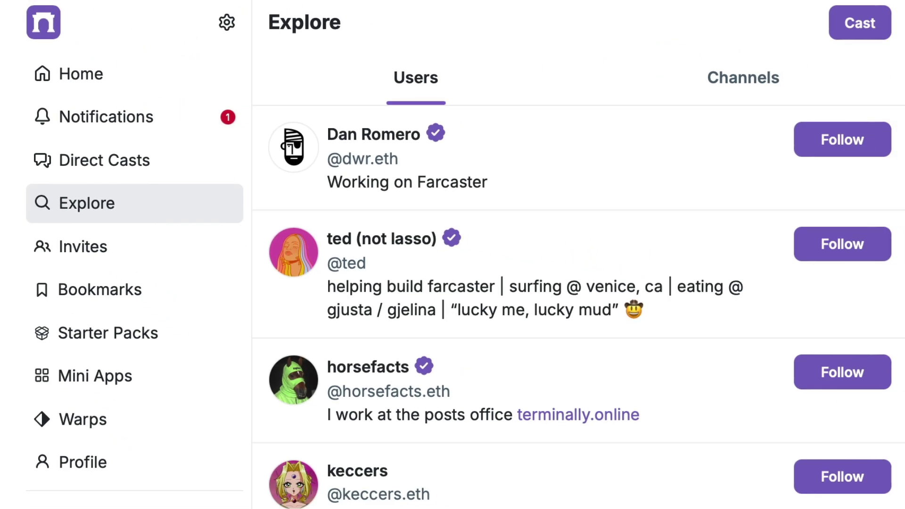
scroll(579, 307, "down", 15)
scroll(579, 306, "down", 2)
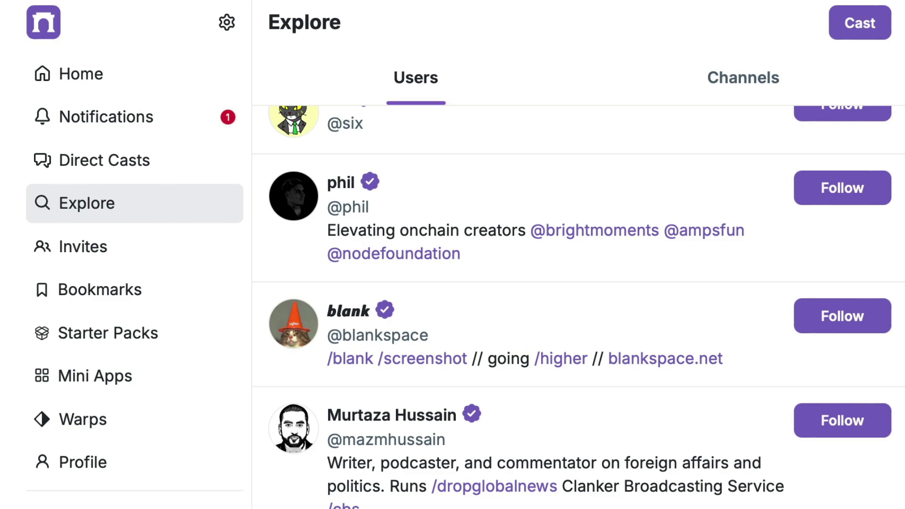
scroll(631, 444, "down", 5)
scroll(631, 444, "down", 4)
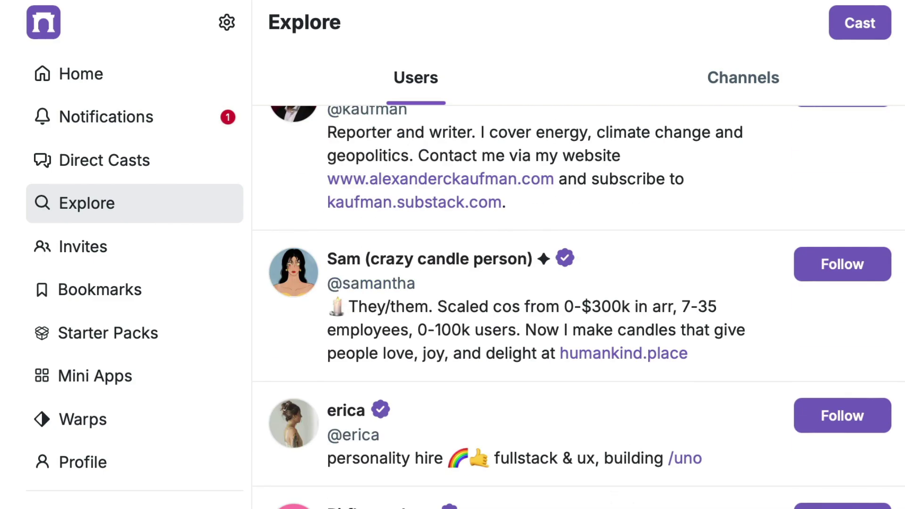
scroll(631, 444, "down", 5)
scroll(631, 444, "down", 3)
scroll(636, 431, "up", 4)
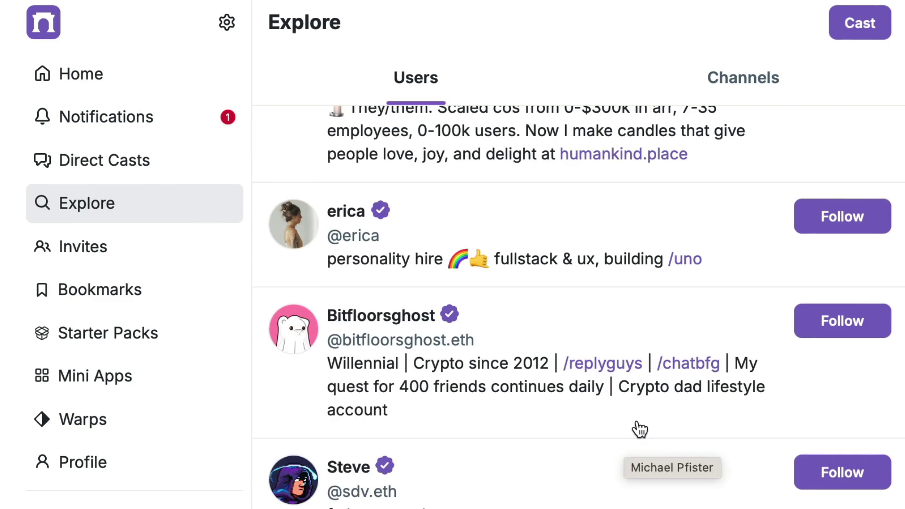
scroll(638, 429, "up", 5)
scroll(651, 439, "up", 5)
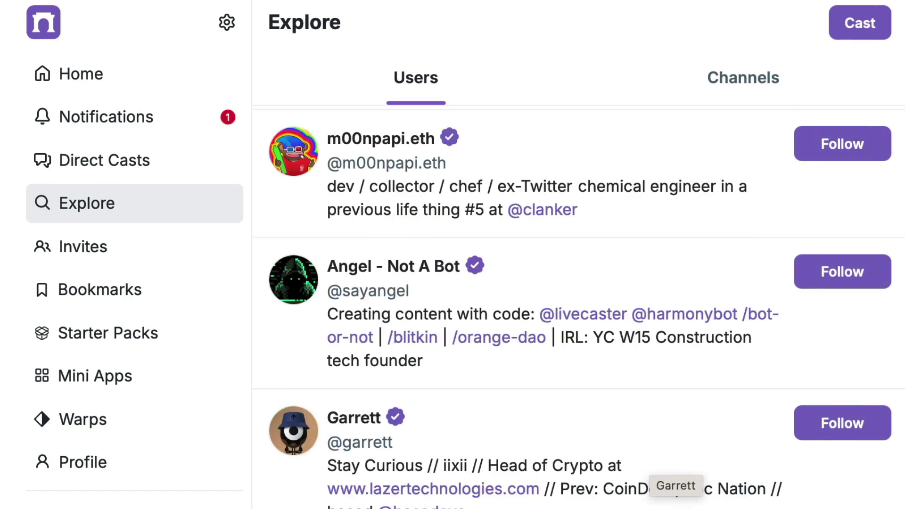
scroll(681, 445, "down", 5)
scroll(681, 445, "down", 5)
scroll(764, 457, "down", 3)
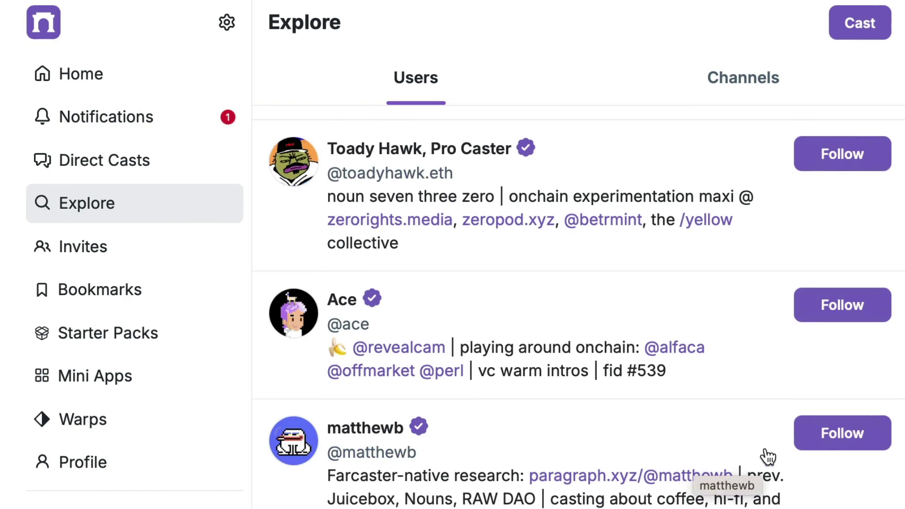
Follow matthewb, the Farcaster-native researcher account.
left_click(825, 439)
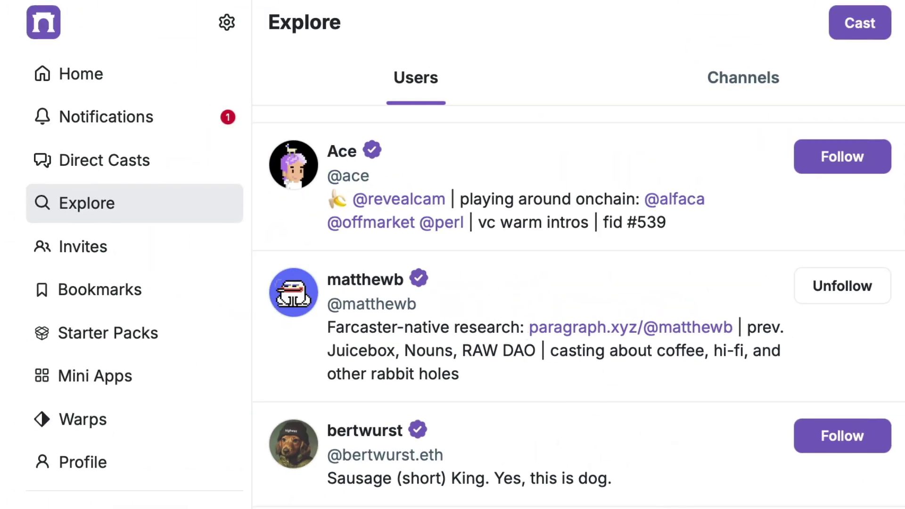
scroll(611, 448, "down", 2)
scroll(611, 448, "down", 5)
Follow the Food channel from Explore's Channels list.
scroll(611, 448, "down", 5)
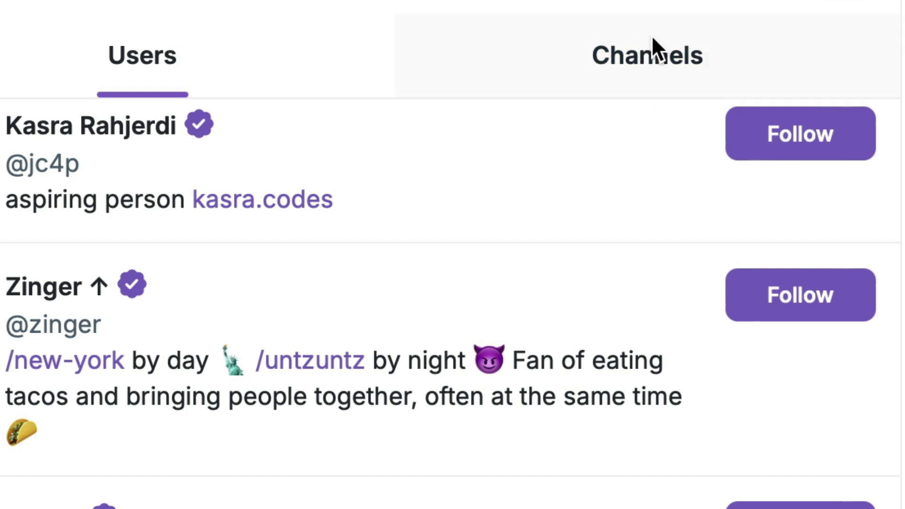
left_click(652, 38)
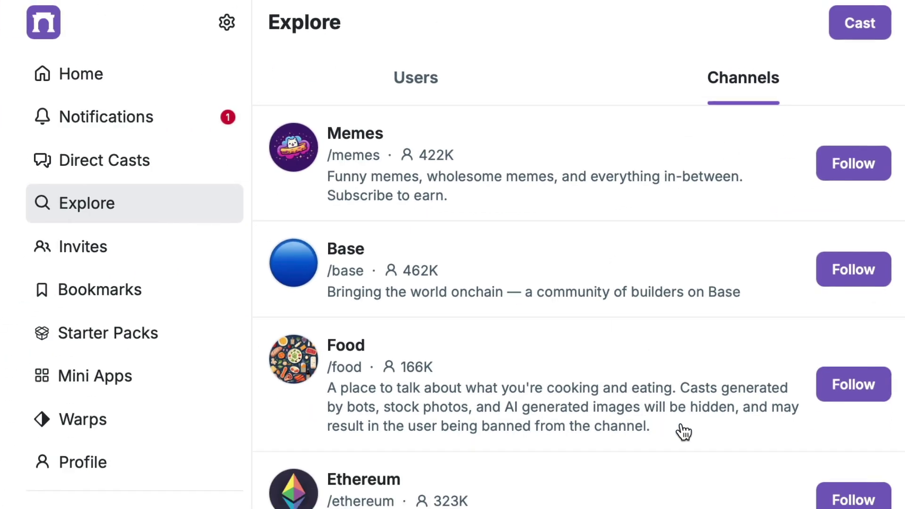
scroll(580, 307, "down", 2)
scroll(579, 307, "down", 7)
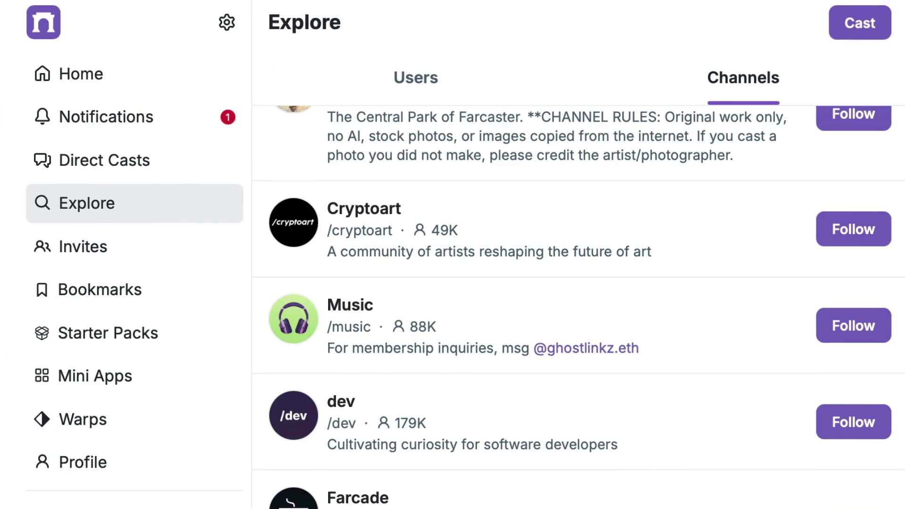
scroll(579, 307, "down", 3)
scroll(579, 306, "up", 12)
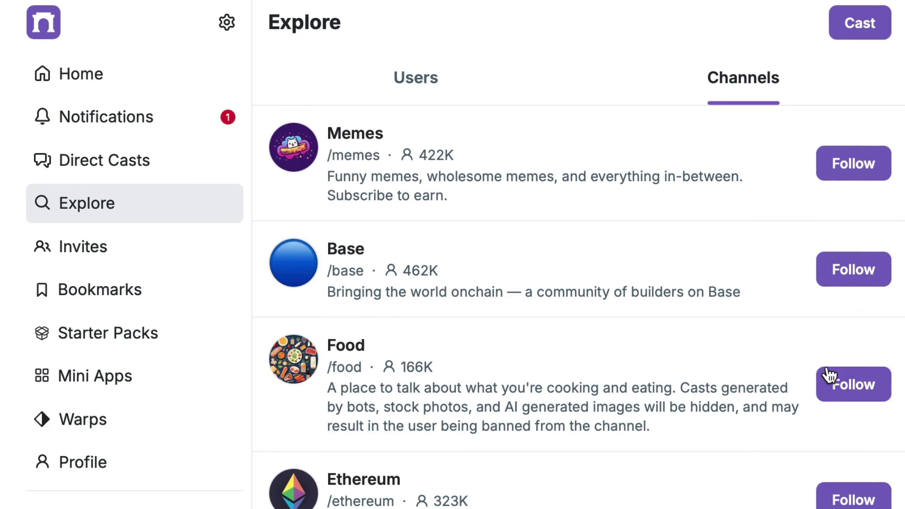
left_click(853, 384)
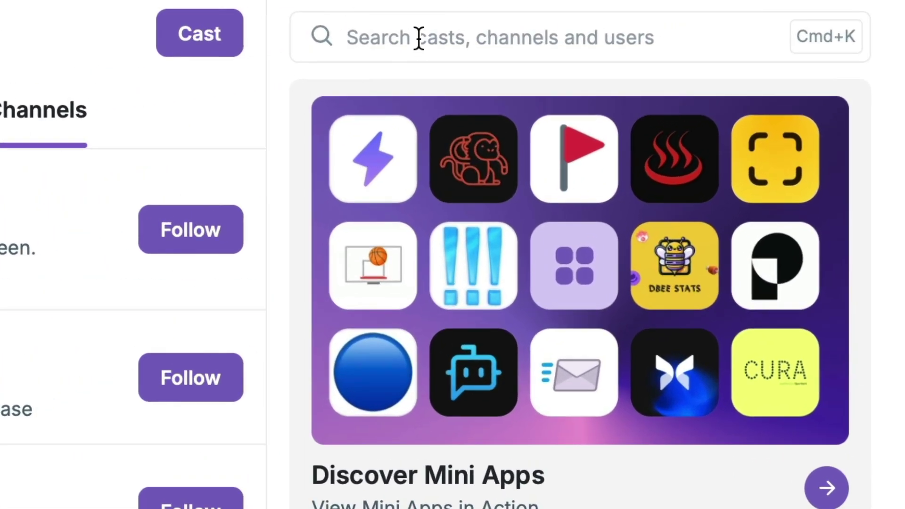
Search Farcaster for 'travel' and scroll the results.
left_click(406, 37)
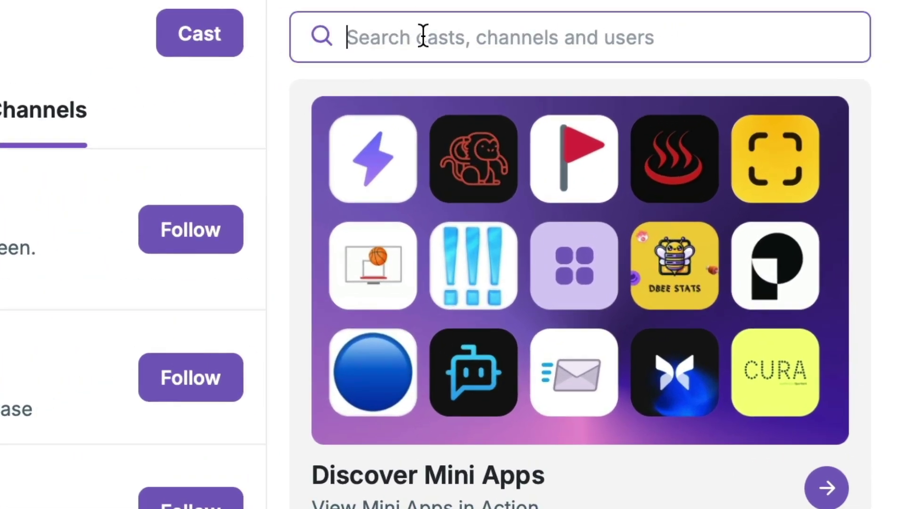
type("tr")
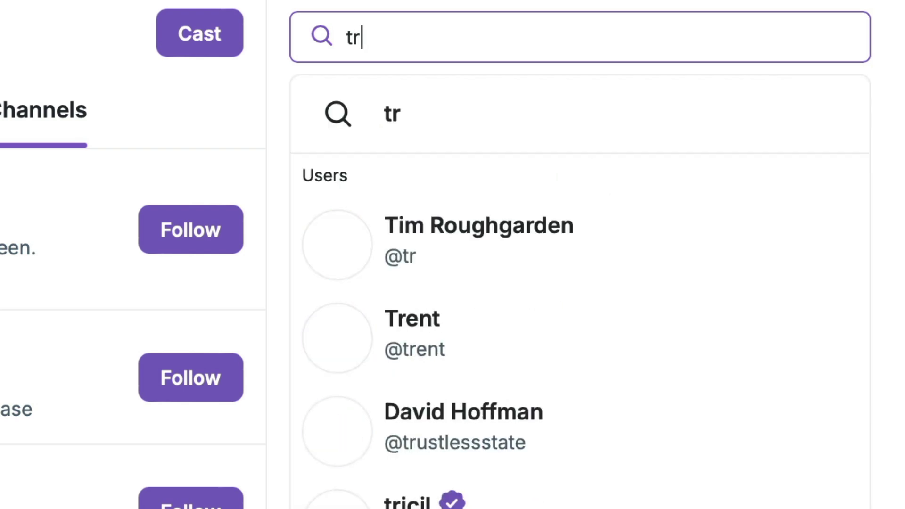
type("avel")
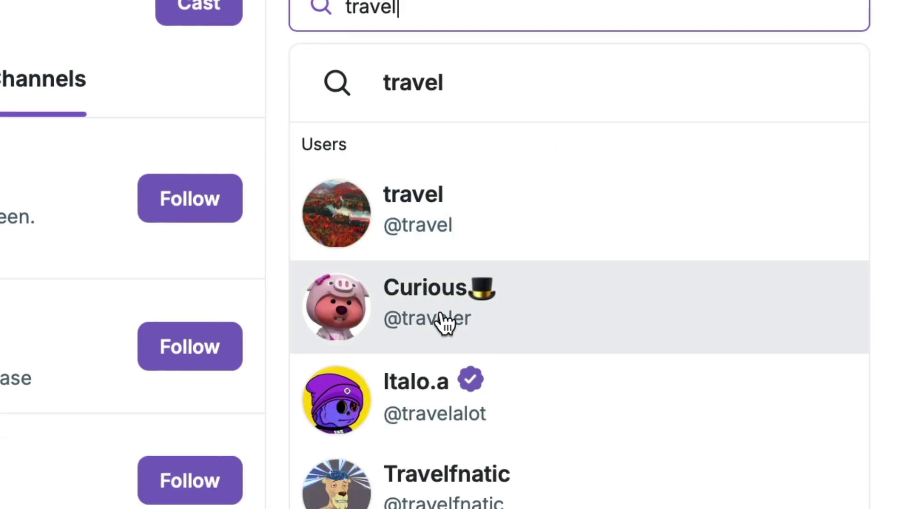
scroll(404, 243, "down", 3)
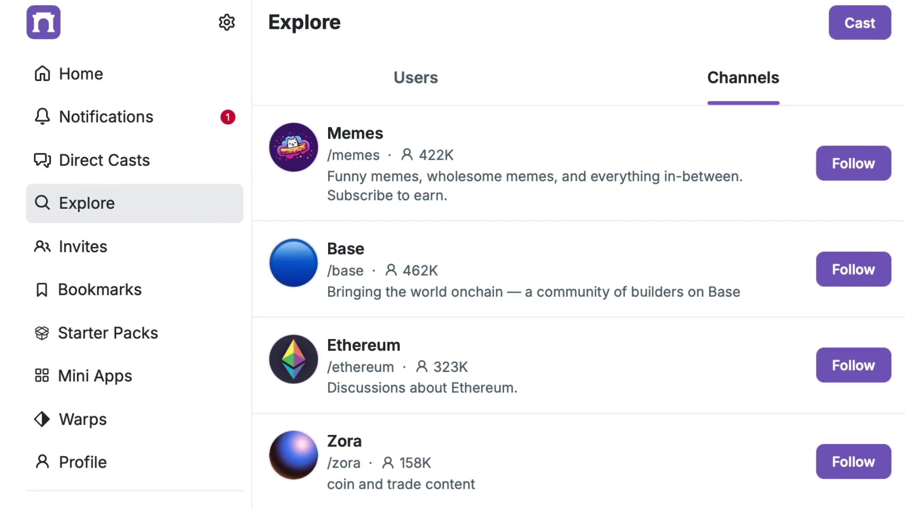
scroll(646, 376, "down", 5)
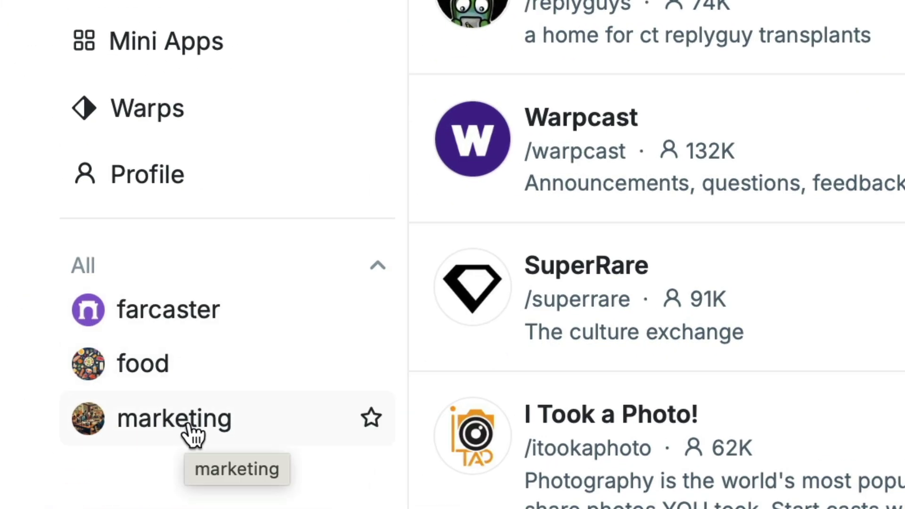
Open the marketing channel page, toggling its notification bell on and back off.
left_click(189, 432)
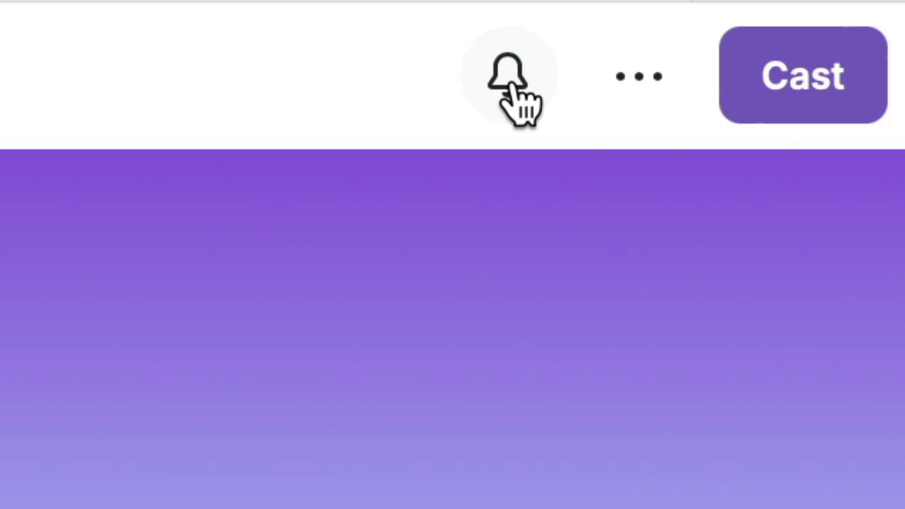
left_click(509, 83)
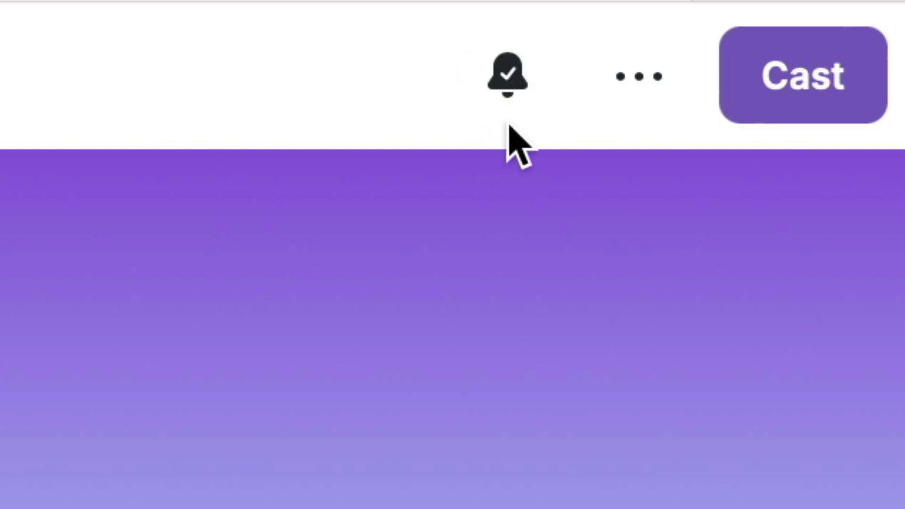
left_click(506, 87)
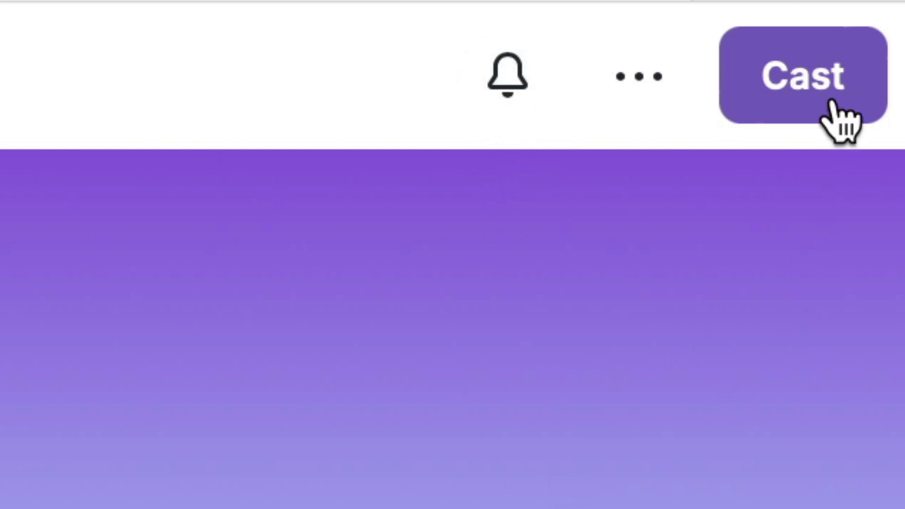
left_click(816, 88)
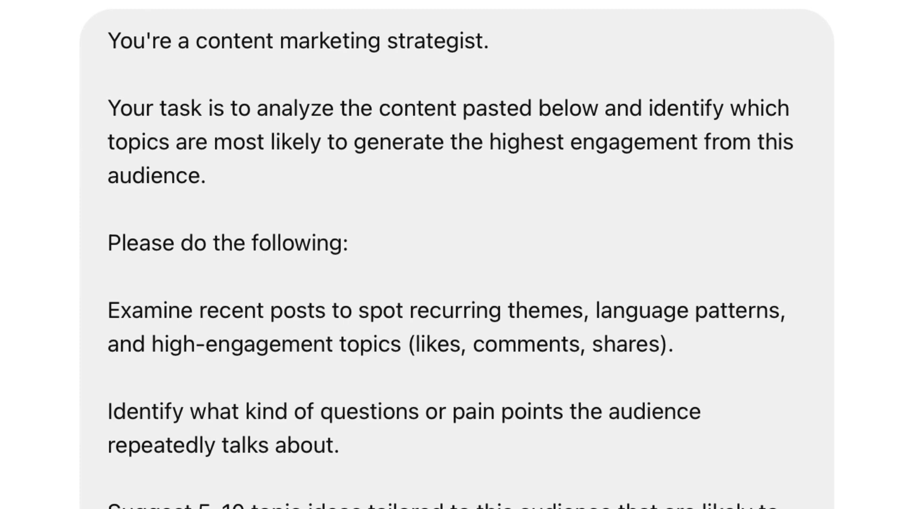
Send ChatGPT a content-strategist prompt about high-engagement topics, asking it to await pasted posts.
scroll(453, 254, "down", 2)
scroll(453, 255, "down", 3)
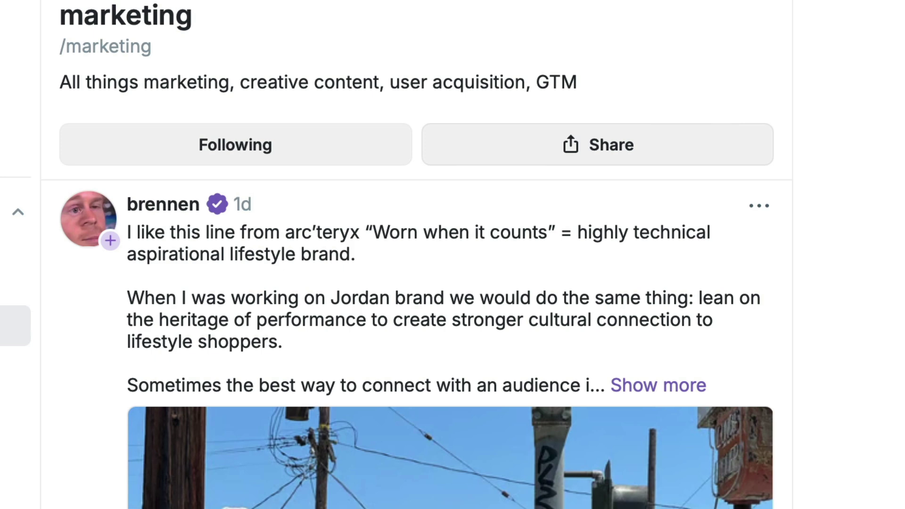
Scroll the marketing channel feed to bring further posts into view for copying.
scroll(417, 254, "down", 5)
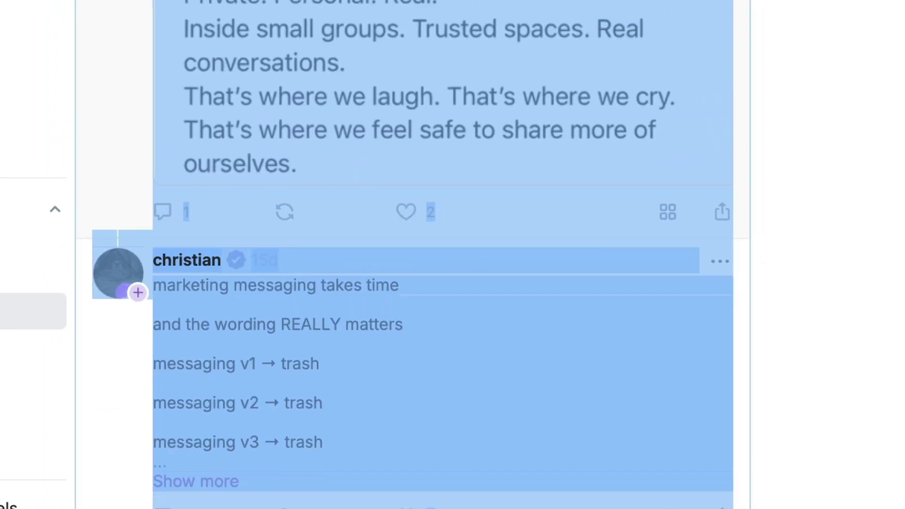
Paste the copied marketing posts into ChatGPT and send them for analysis.
key("alt+Tab")
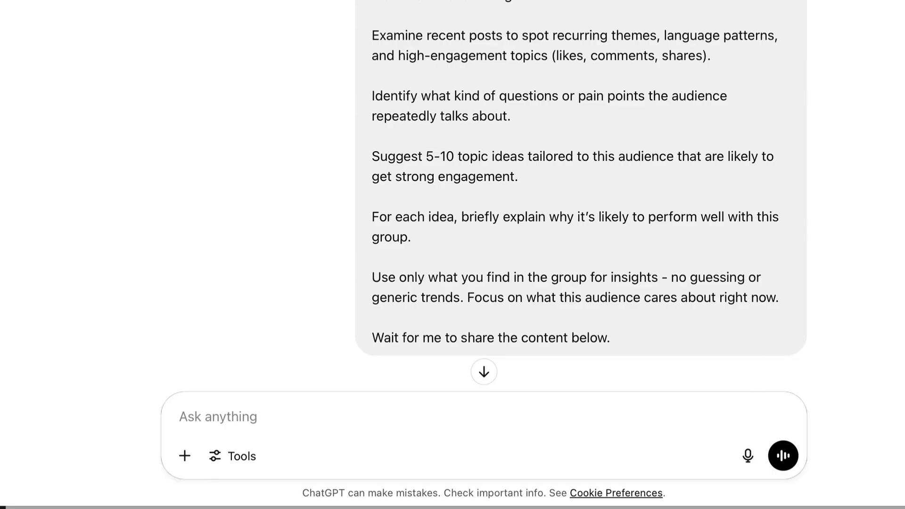
key("ctrl+v")
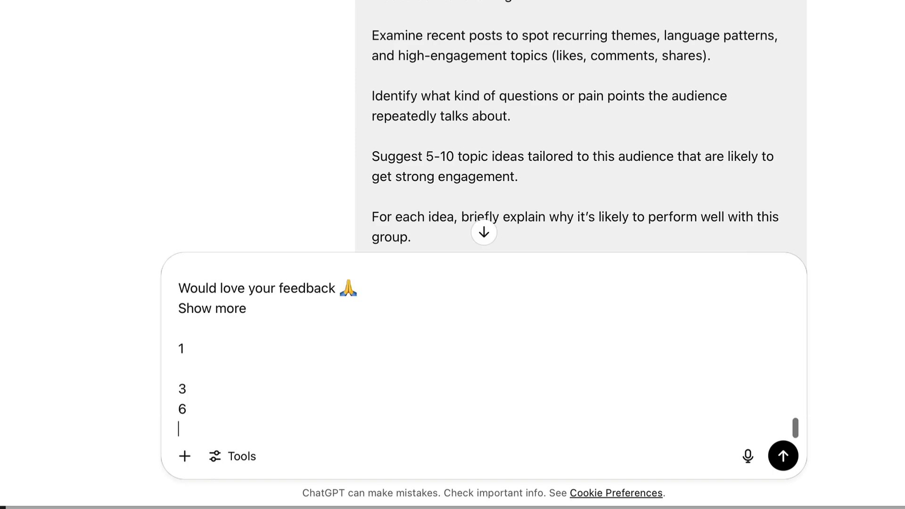
key("Return")
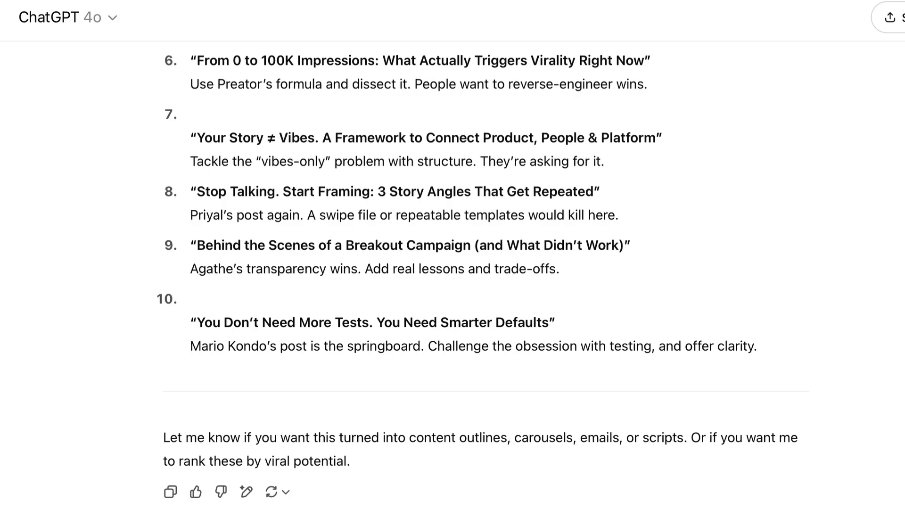
Review the reply, highlighting the Pain Points Identified and Topic Ideas That Will Hit Hard headings.
scroll(453, 264, "up", 10)
scroll(453, 264, "up", 10)
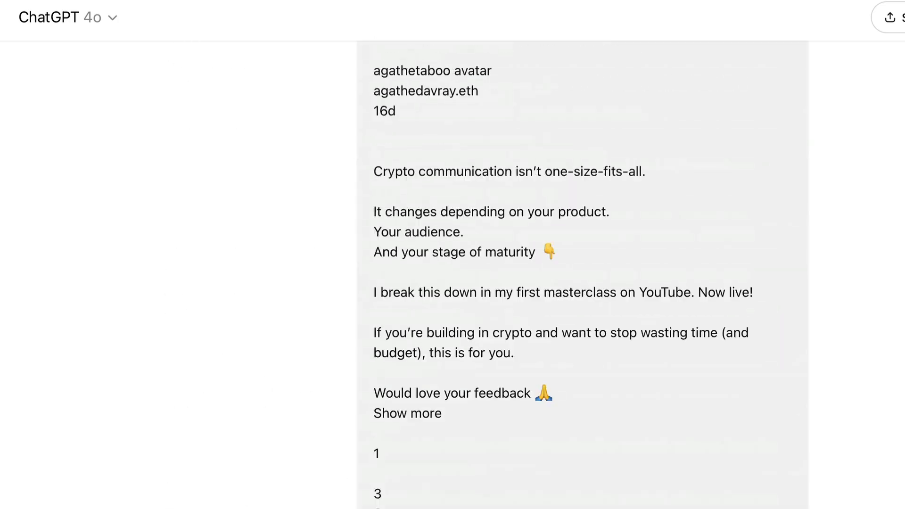
scroll(453, 264, "down", 8)
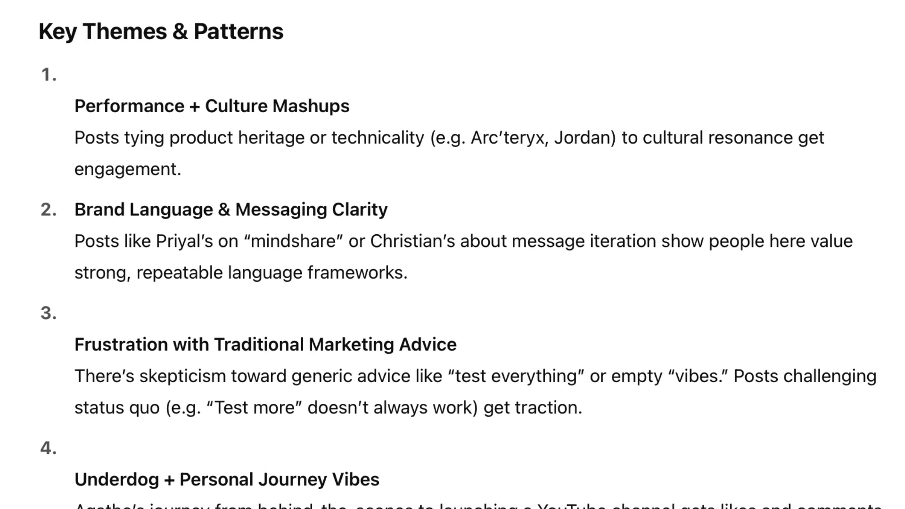
scroll(453, 255, "down", 4)
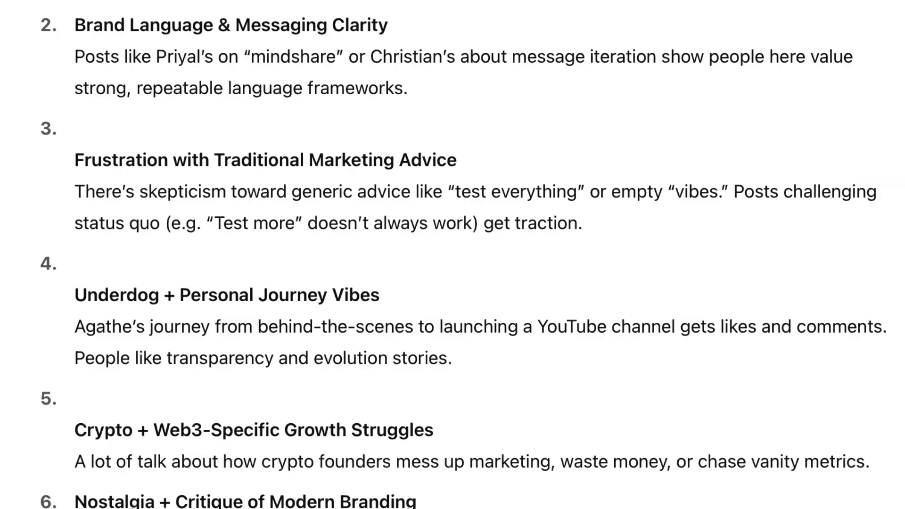
scroll(453, 255, "down", 10)
scroll(453, 255, "down", 3)
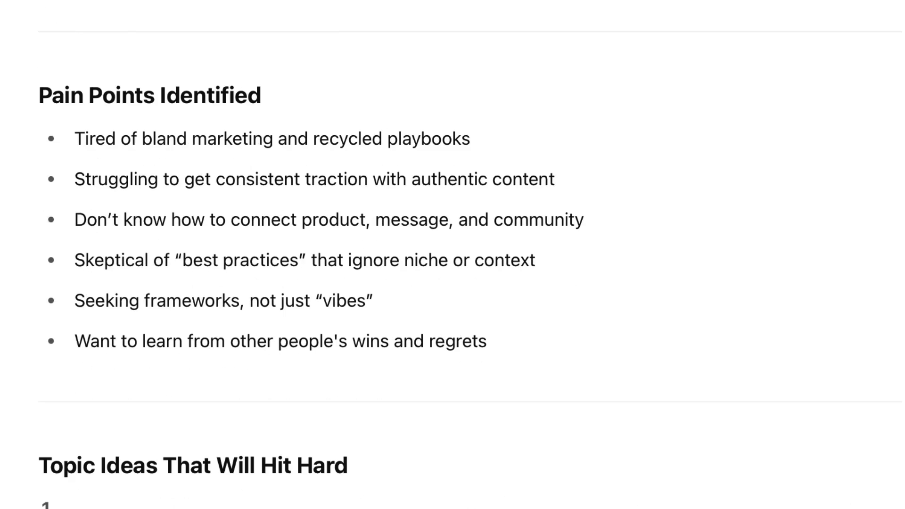
left_click_drag(39, 96, 261, 95)
scroll(453, 255, "down", 8)
mouse_move(39, 83)
left_mouse_down()
mouse_move(56, 127)
mouse_move(348, 83)
left_mouse_up()
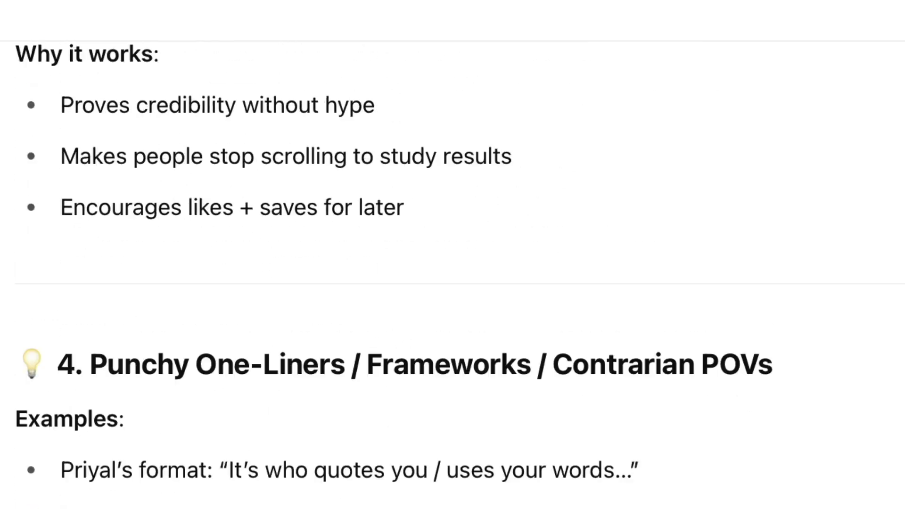
Scroll through ChatGPT's post-format breakdown down to the Summary Table of engagement triggers.
scroll(453, 283, "down", 5)
scroll(453, 283, "down", 3)
scroll(452, 283, "down", 4)
scroll(453, 283, "down", 2)
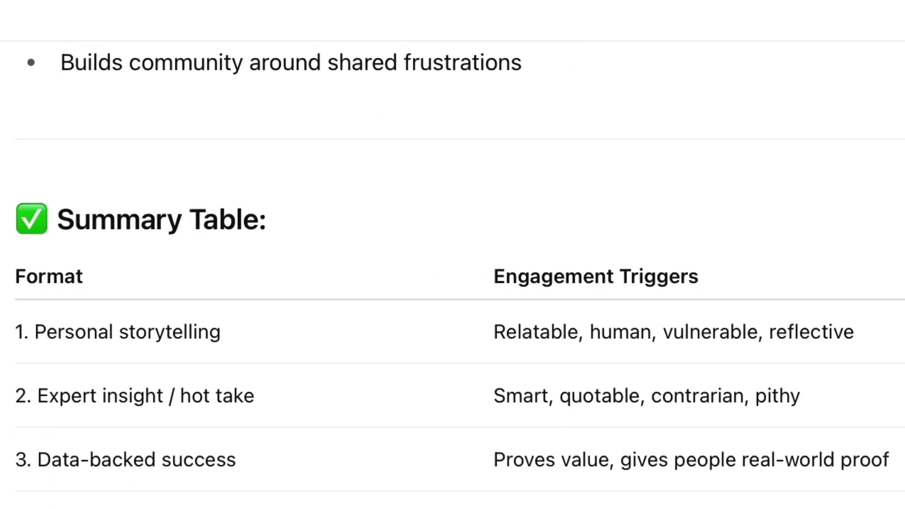